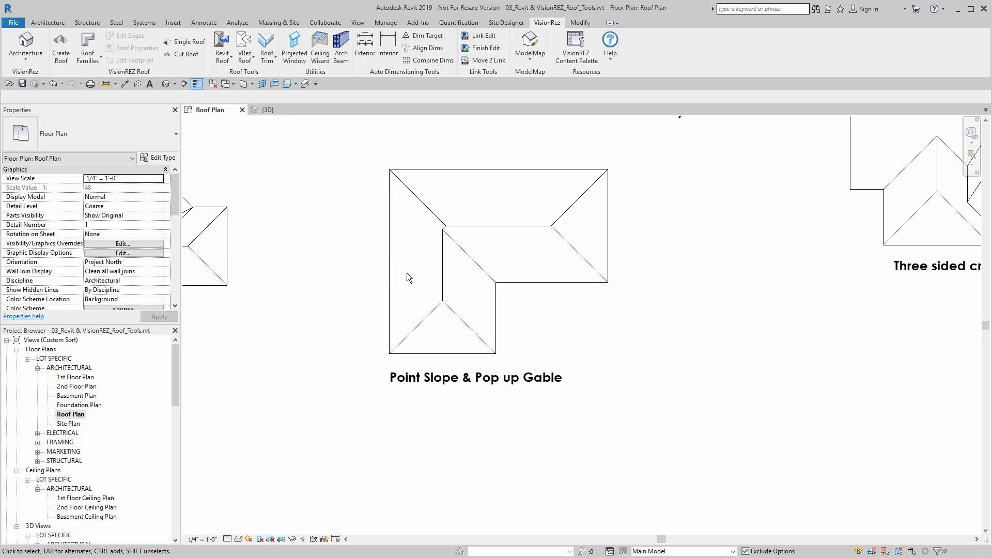
# Step: Start placing a component, dismiss the save reminder, and choose the VRezSlopeArrow type by searching for "Vrez"
pyautogui.click(41, 23)
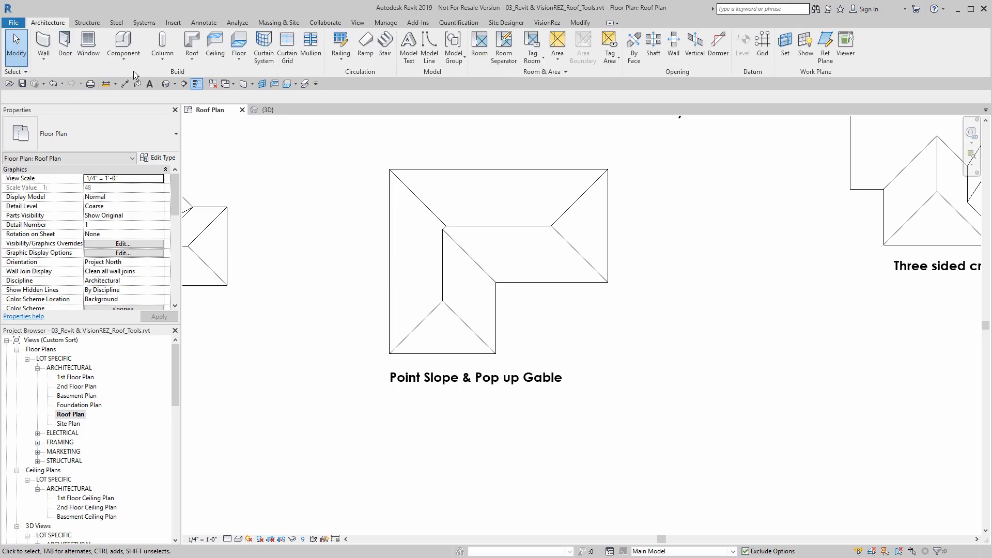
pyautogui.click(124, 59)
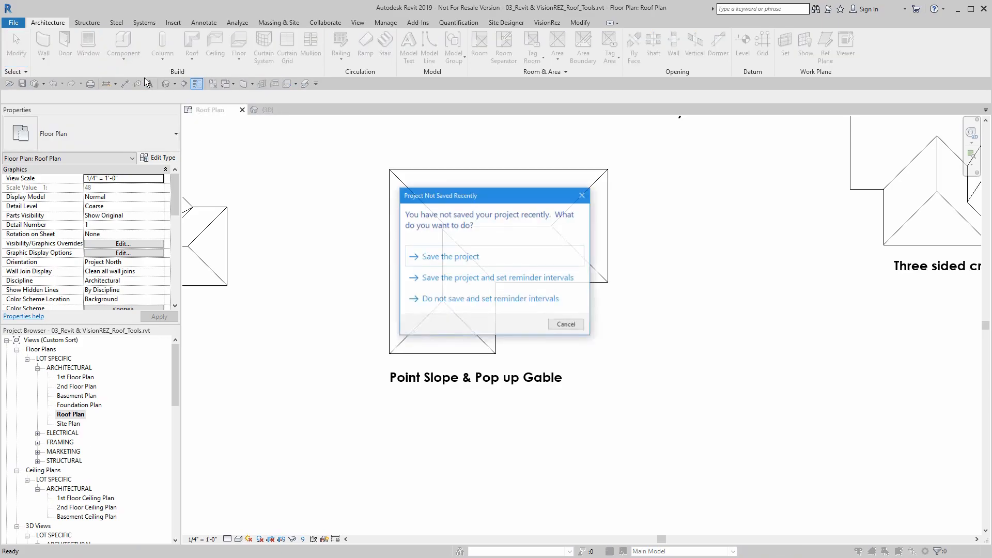
pyautogui.click(581, 195)
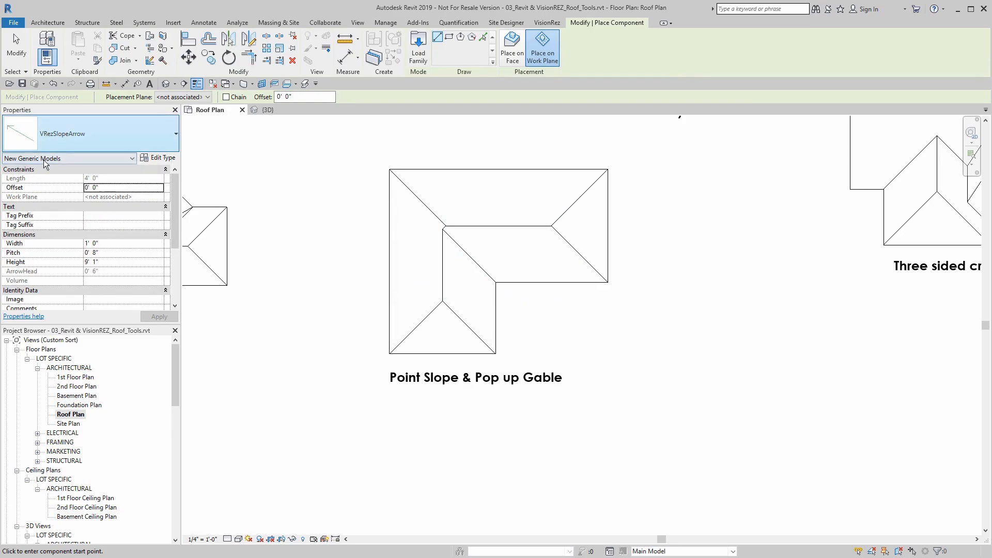
pyautogui.click(85, 132)
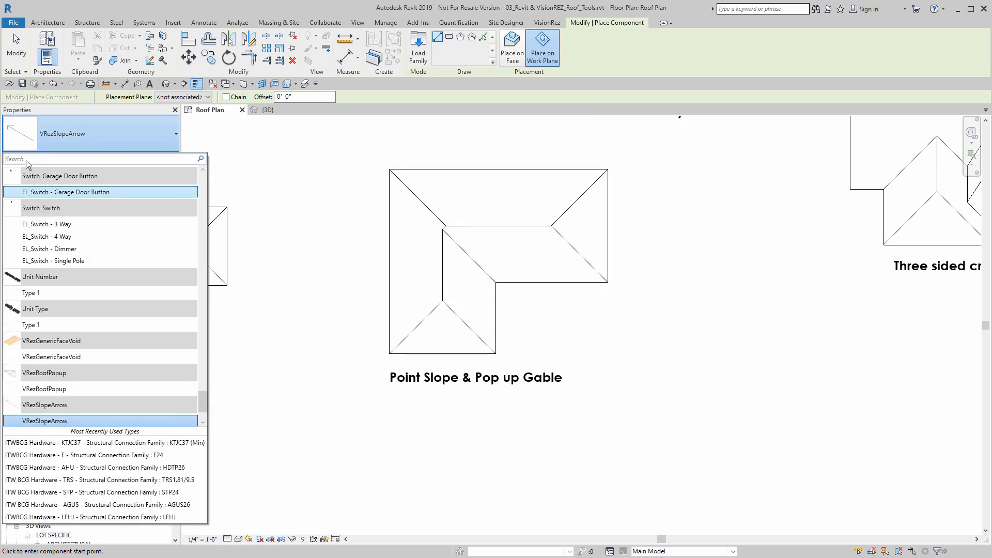
pyautogui.write('Vre')
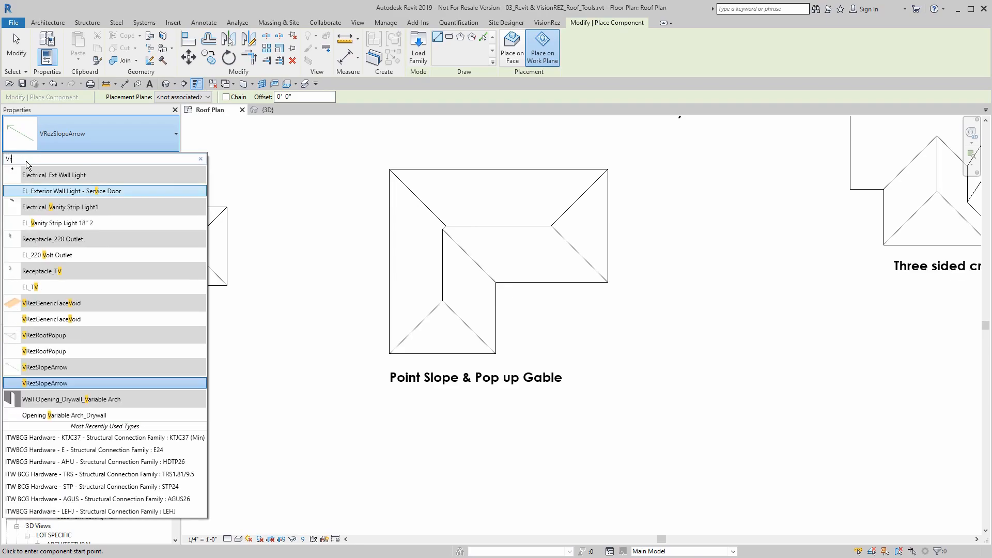
pyautogui.write('z')
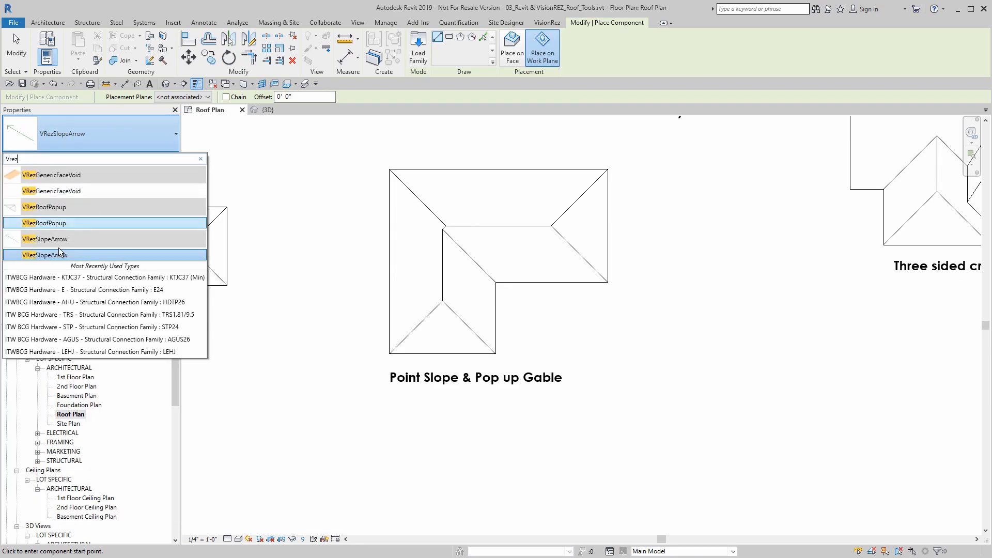
pyautogui.click(44, 256)
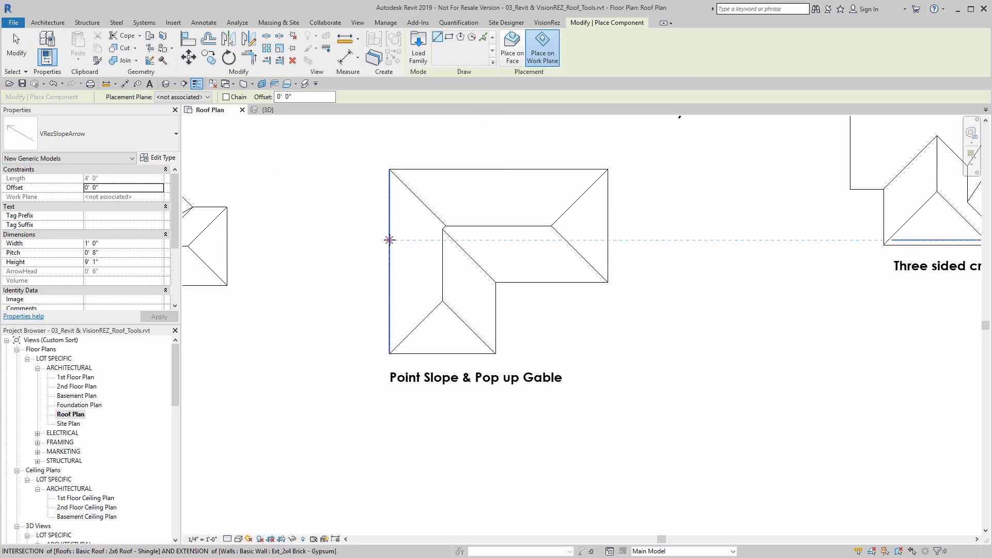
# Step: Place a slope arrow along the left eave of the Point Slope & Pop up Gable roof, then delete it
pyautogui.click(391, 239)
pyautogui.click(391, 272)
pyautogui.press('Escape')
pyautogui.press('Escape')
pyautogui.moveTo(325, 160); pyautogui.dragTo(395, 309)
pyautogui.press('Delete')
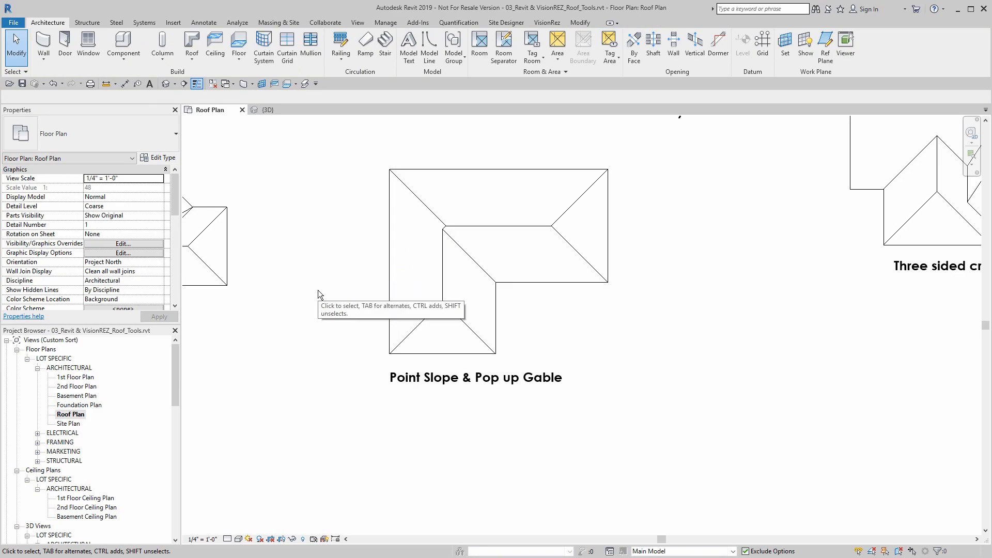
# Step: Open the footprint of the Point Slope & Pop up Gable roof for editing and hide the walls
pyautogui.click(406, 233)
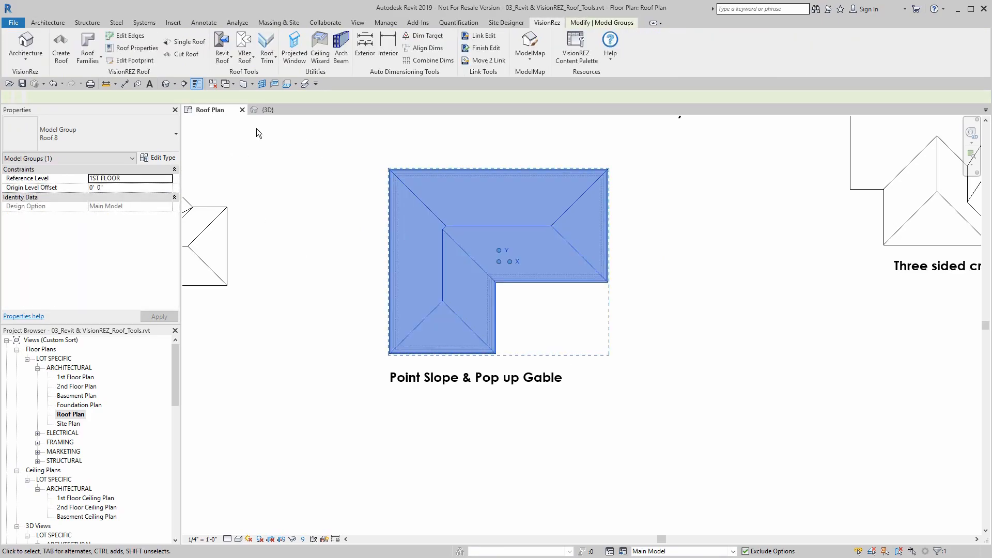
pyautogui.click(129, 60)
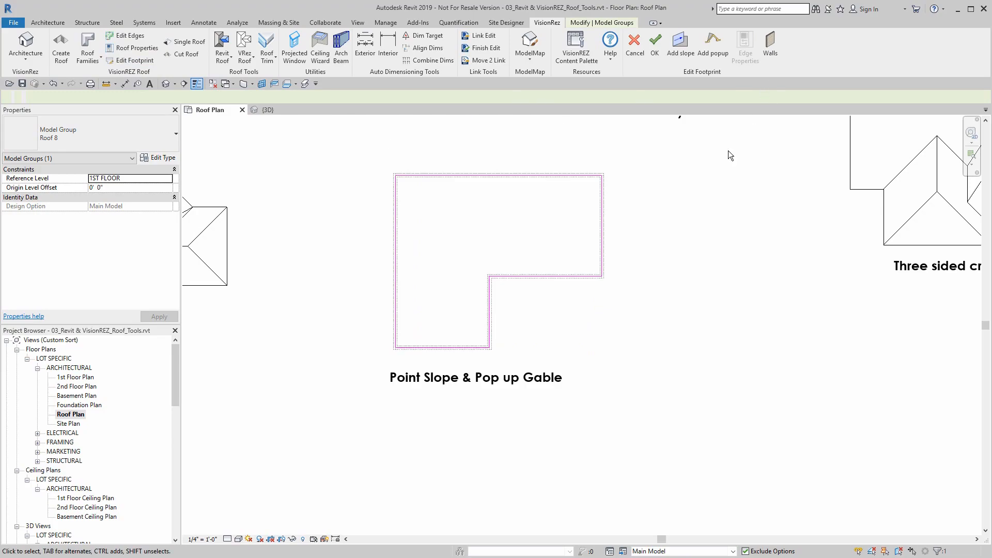
pyautogui.click(768, 47)
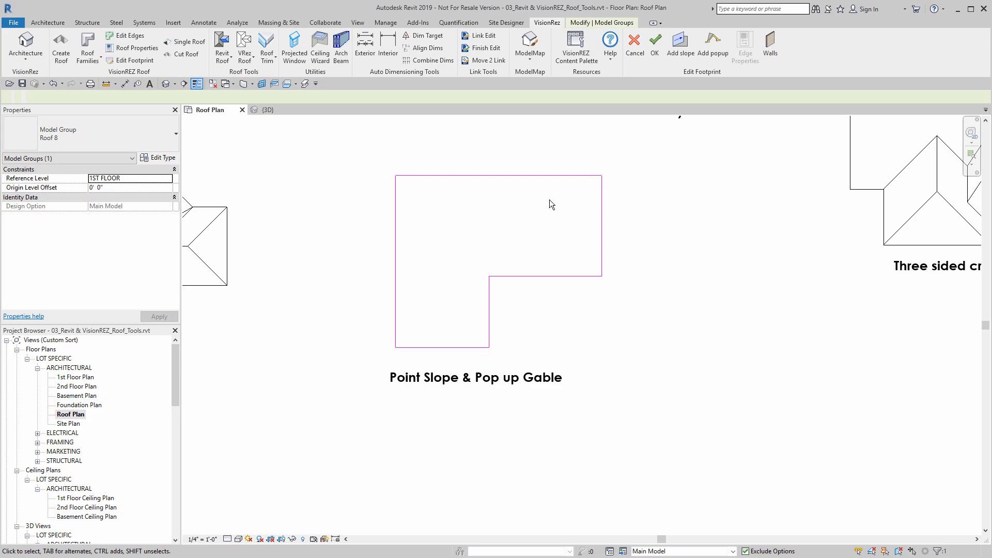
# Step: Add a 6' 0" slope arrow running up the footprint's left edge, starting in line with the inner corner
pyautogui.click(679, 40)
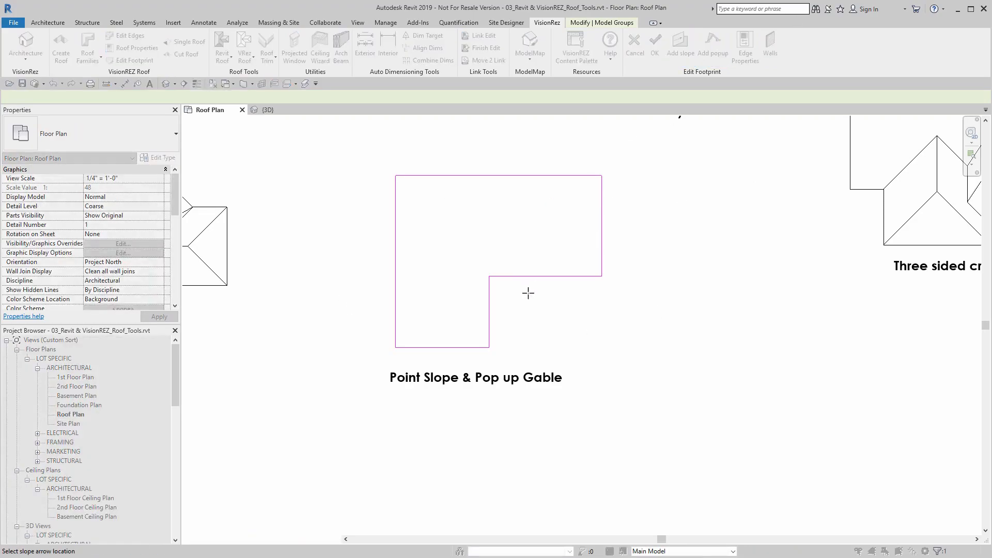
pyautogui.click(489, 276)
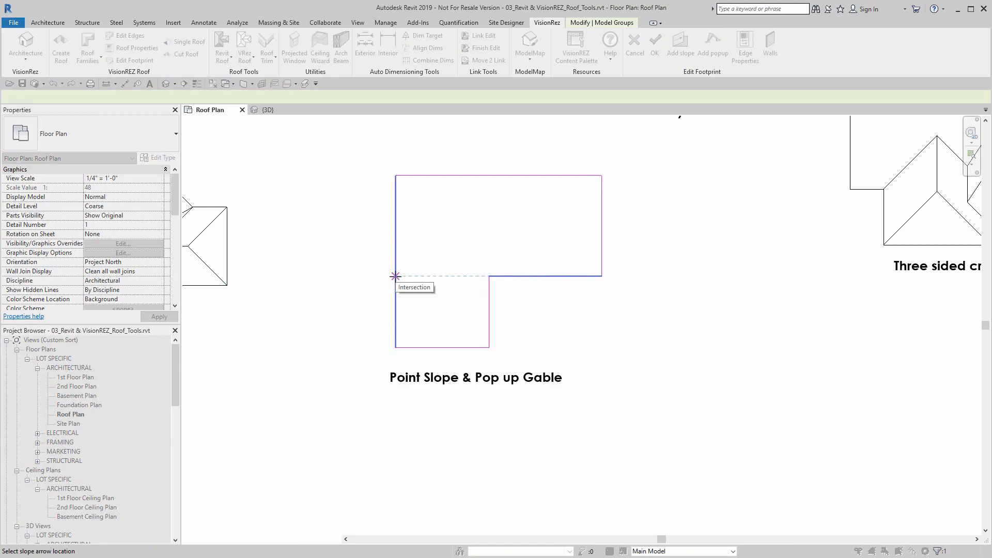
pyautogui.click(396, 276)
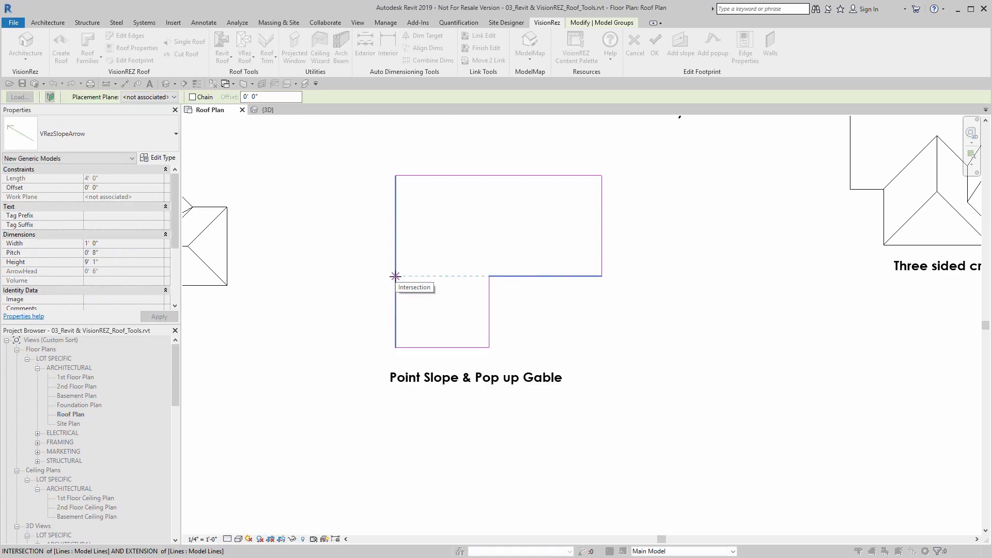
pyautogui.click(395, 248)
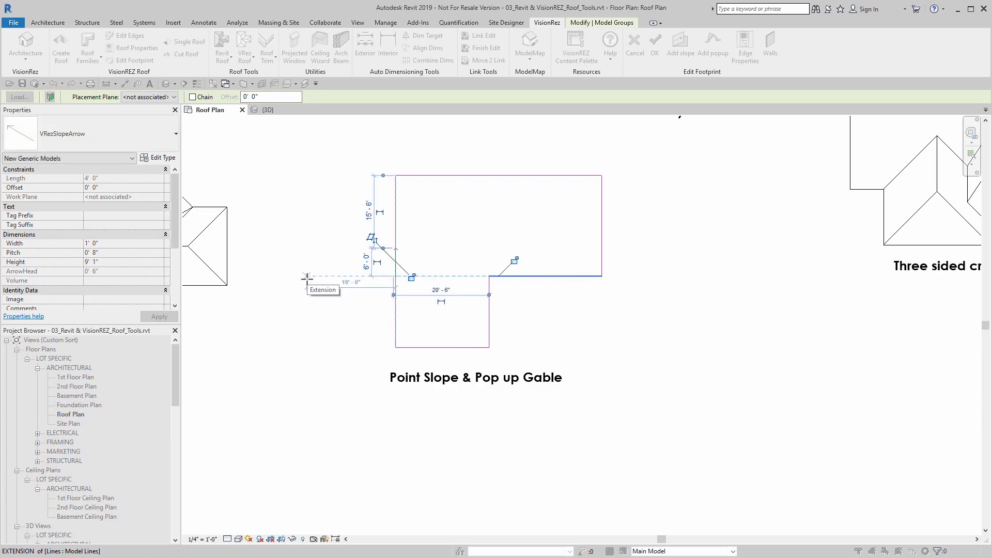
pyautogui.press('Escape')
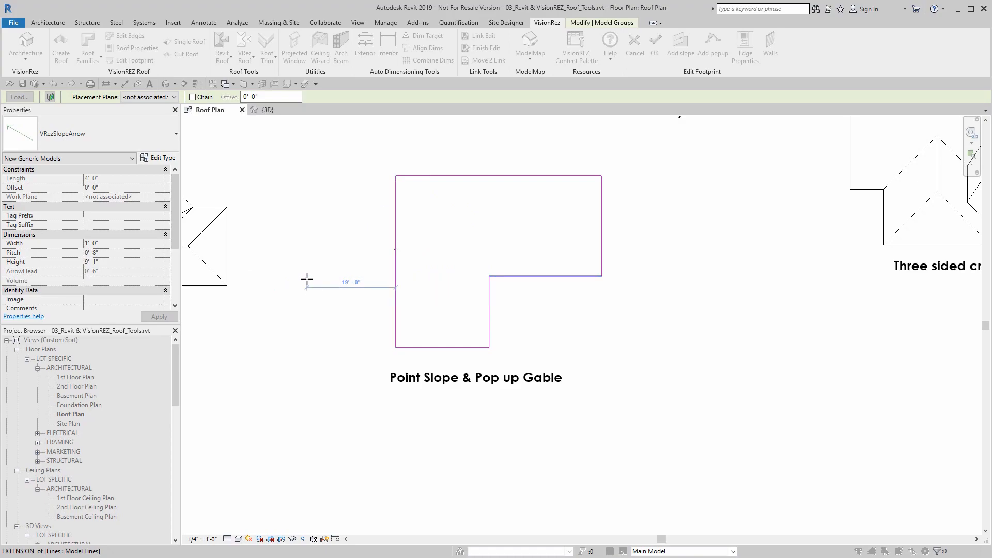
pyautogui.press('Escape')
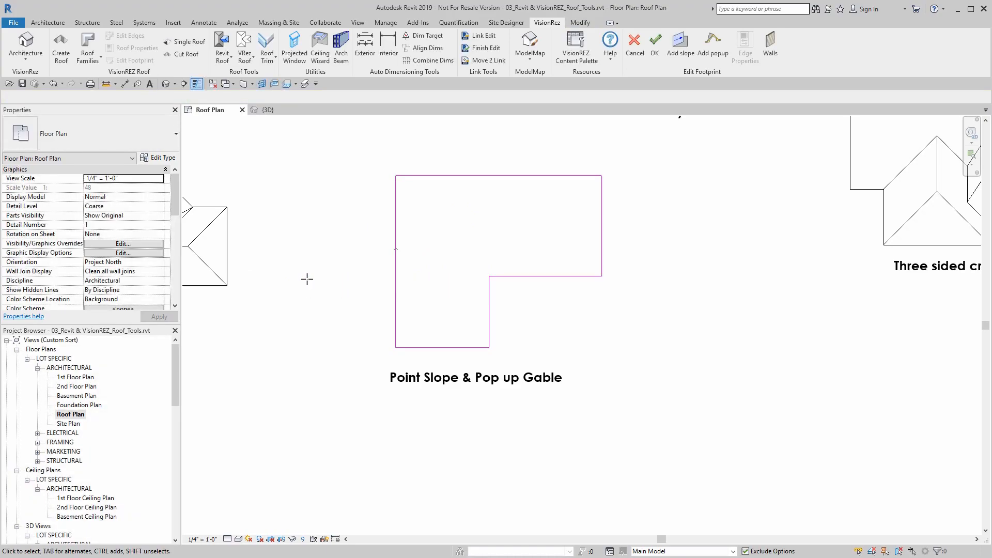
# Step: Finish the footprint edit and retry solving the roof with more time
pyautogui.click(654, 57)
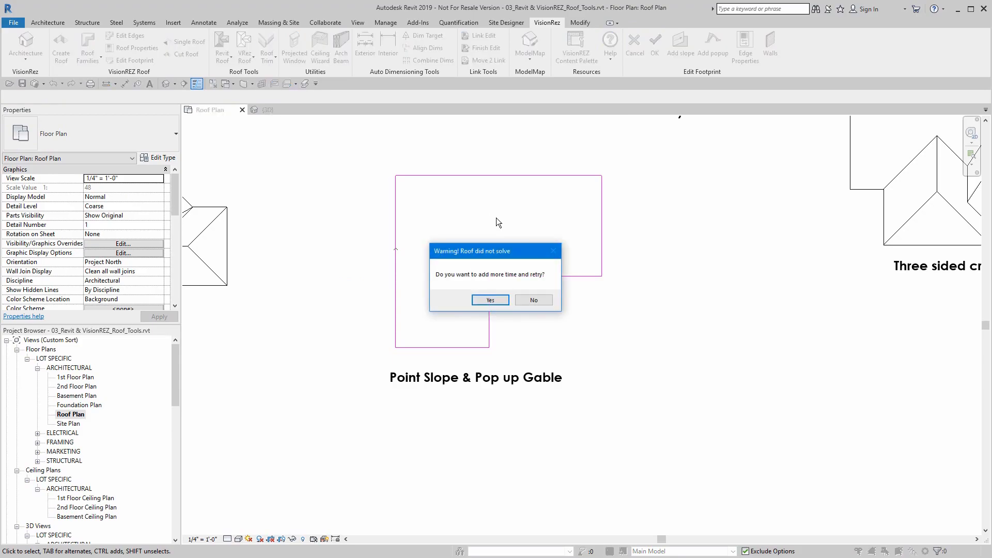
pyautogui.moveTo(488, 252); pyautogui.dragTo(490, 211)
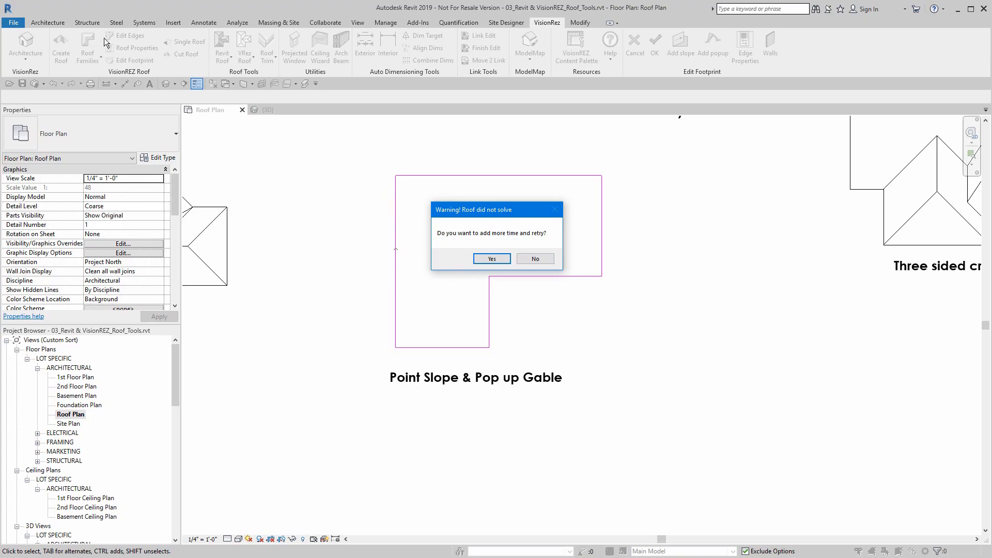
pyautogui.click(492, 259)
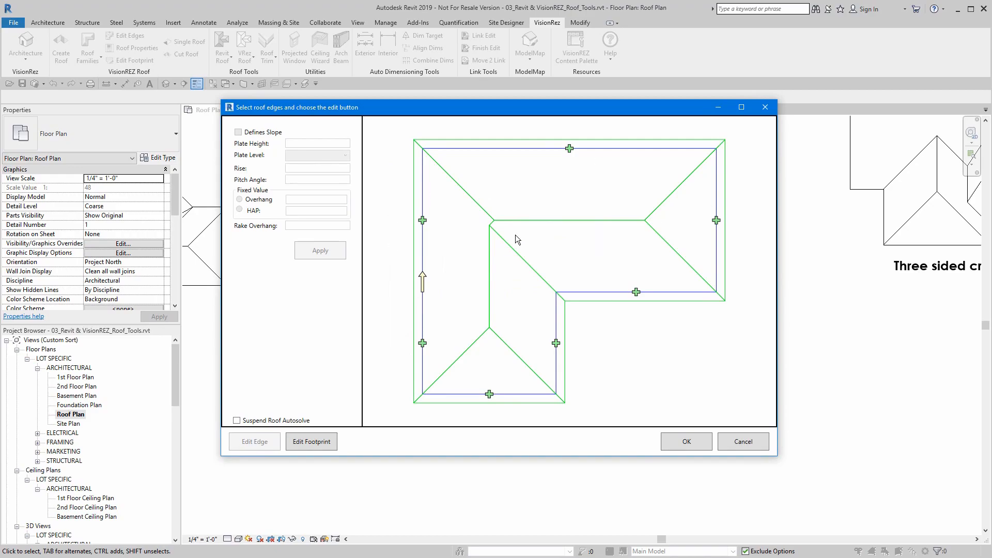
# Step: Suspend roof autosolve and turn off slope for the upper-left and right roof edges to make them gables
pyautogui.click(237, 421)
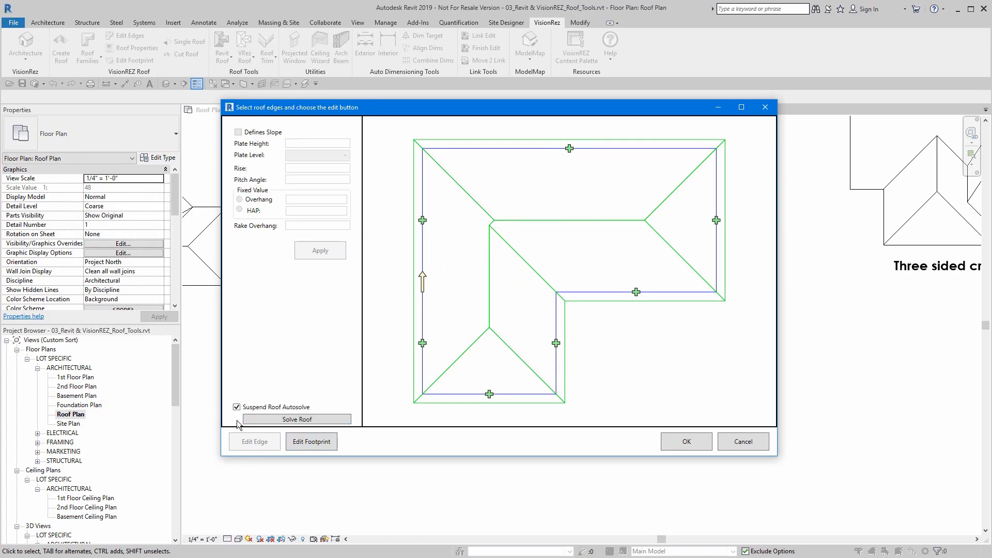
pyautogui.click(423, 220)
pyautogui.click(717, 221)
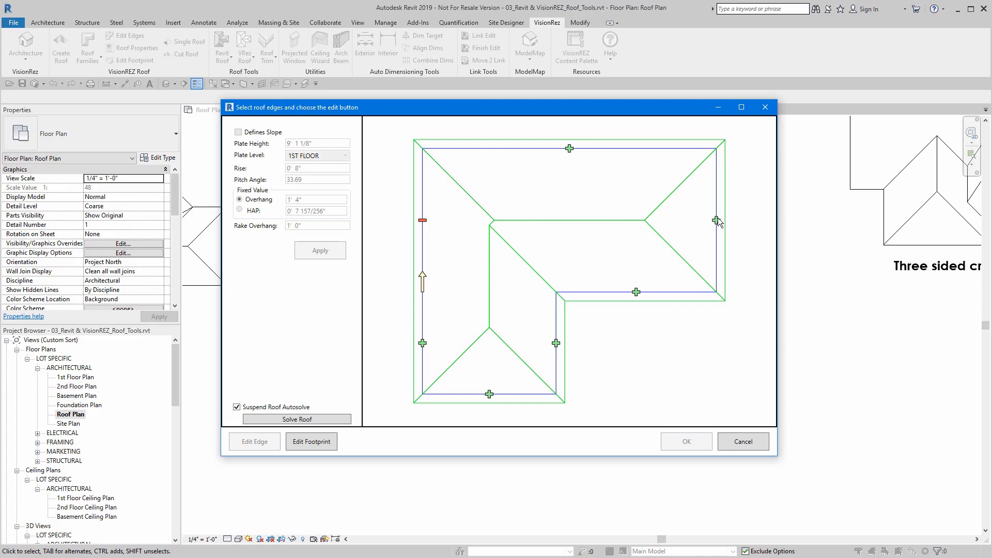
# Step: Set the upper-left edge's rake overhang to 1' 4", solve the roof, and accept the edge changes
pyautogui.click(423, 241)
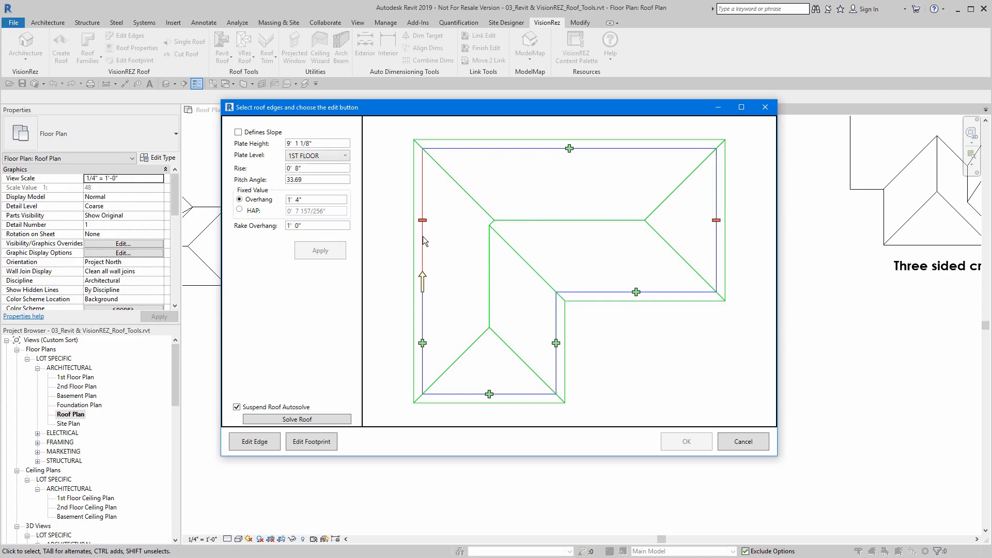
pyautogui.click(299, 225)
pyautogui.write('16')
pyautogui.press('Tab')
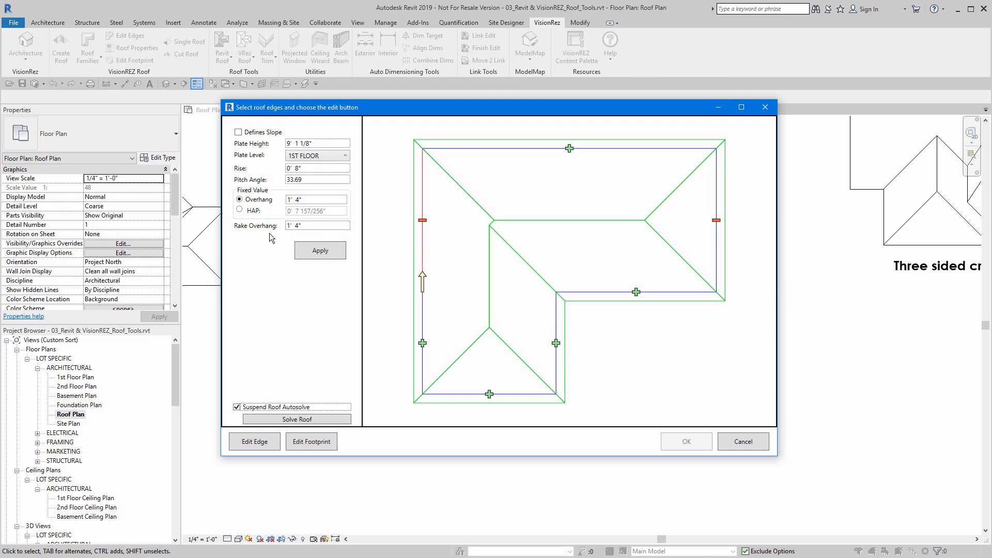
pyautogui.click(316, 250)
pyautogui.click(278, 421)
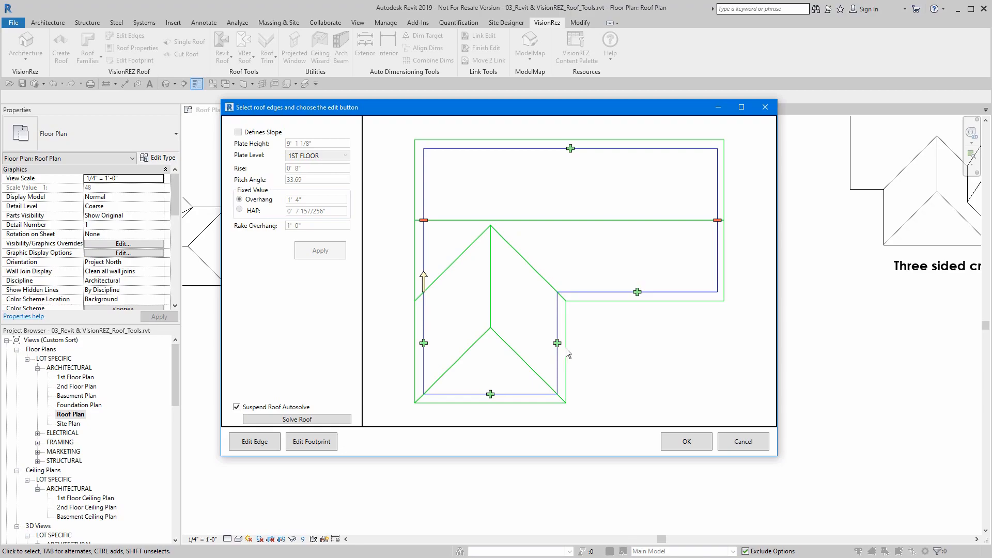
pyautogui.click(678, 441)
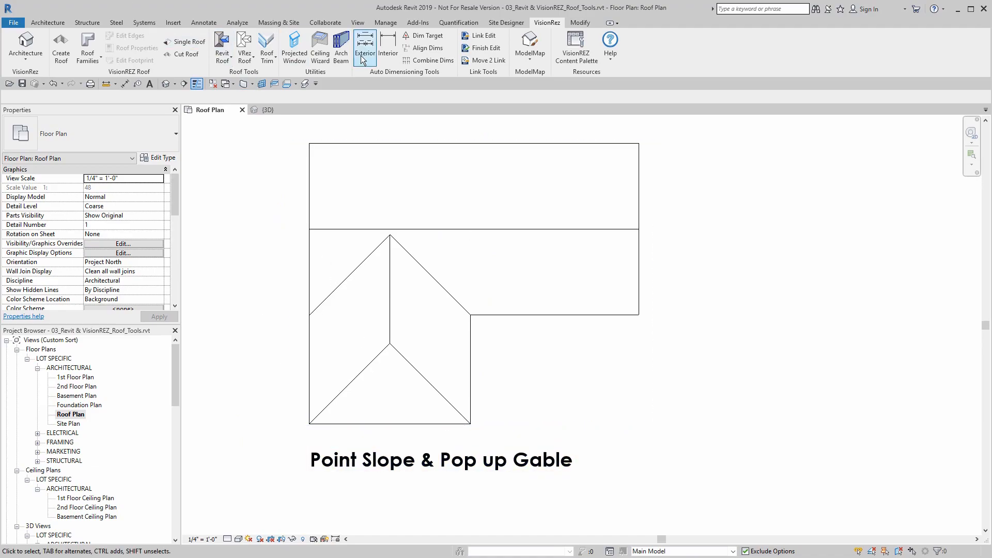
# Step: Reopen the footprint of the revised gable roof for editing and hide its walls
pyautogui.click(393, 231)
pyautogui.click(132, 63)
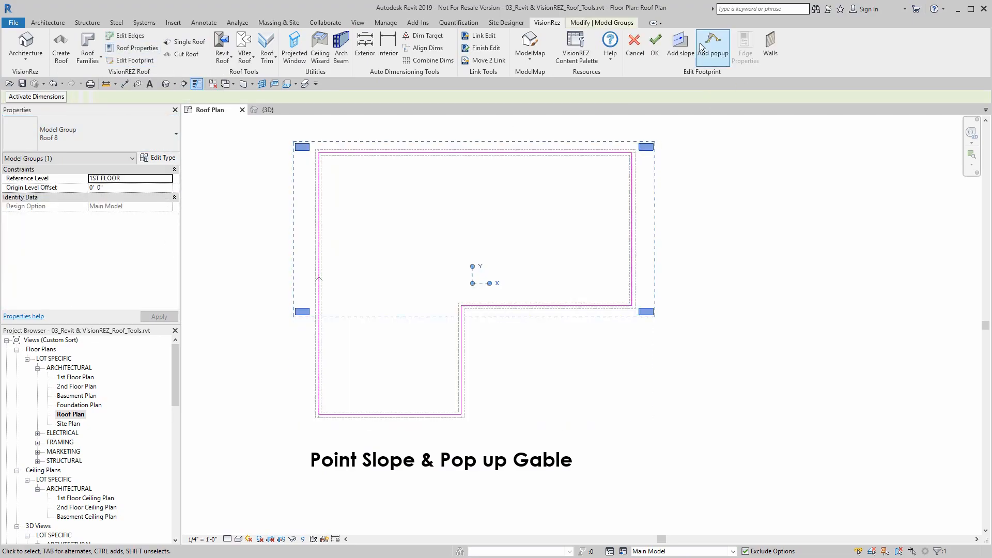
pyautogui.click(774, 48)
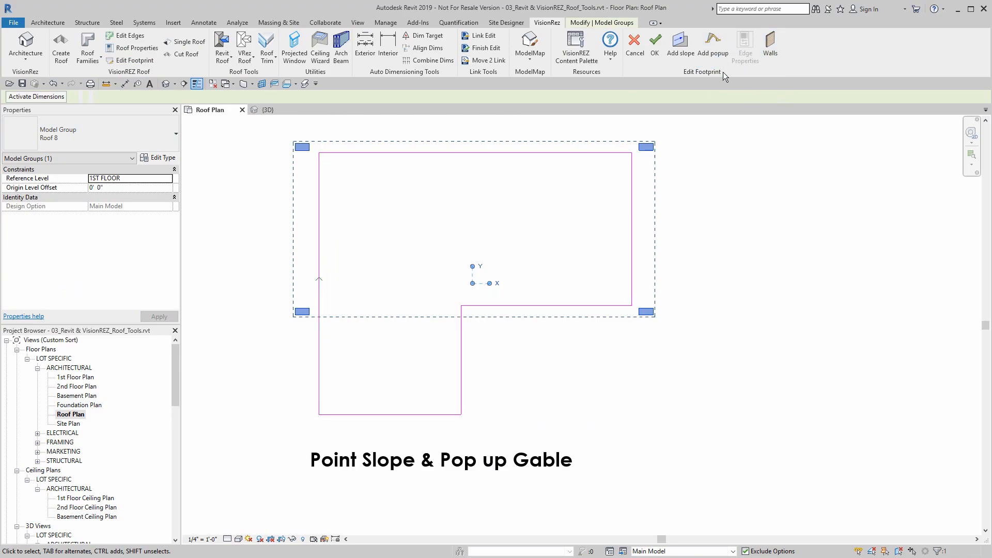
# Step: Add a roof popup about 10' 6" wide on the lower edge of the footprint's right wing
pyautogui.click(712, 41)
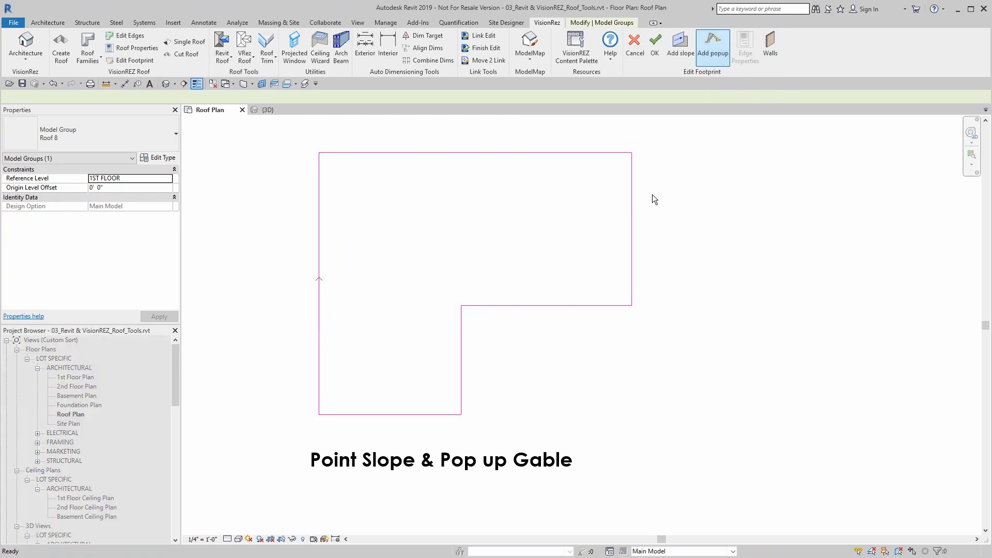
pyautogui.click(586, 304)
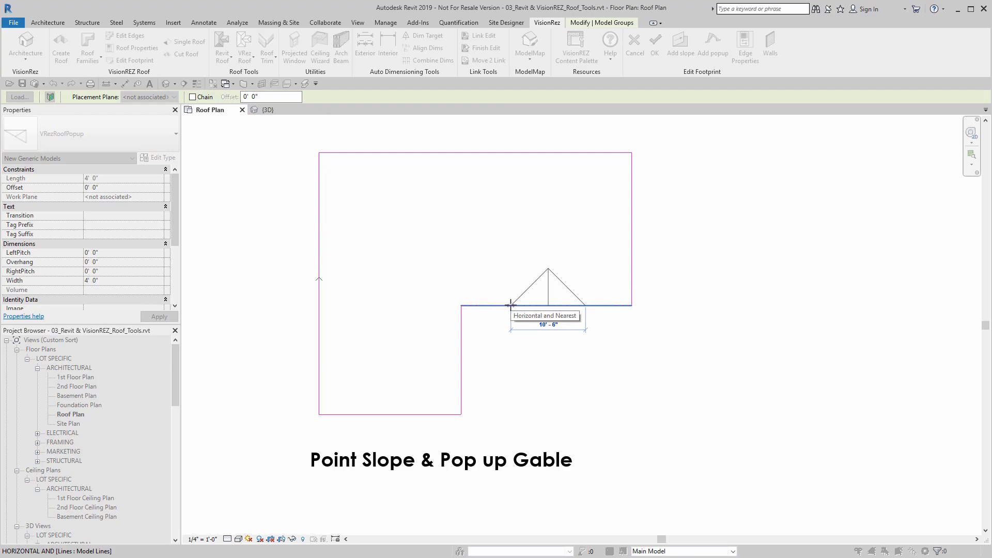
pyautogui.click(510, 305)
pyautogui.press('Escape')
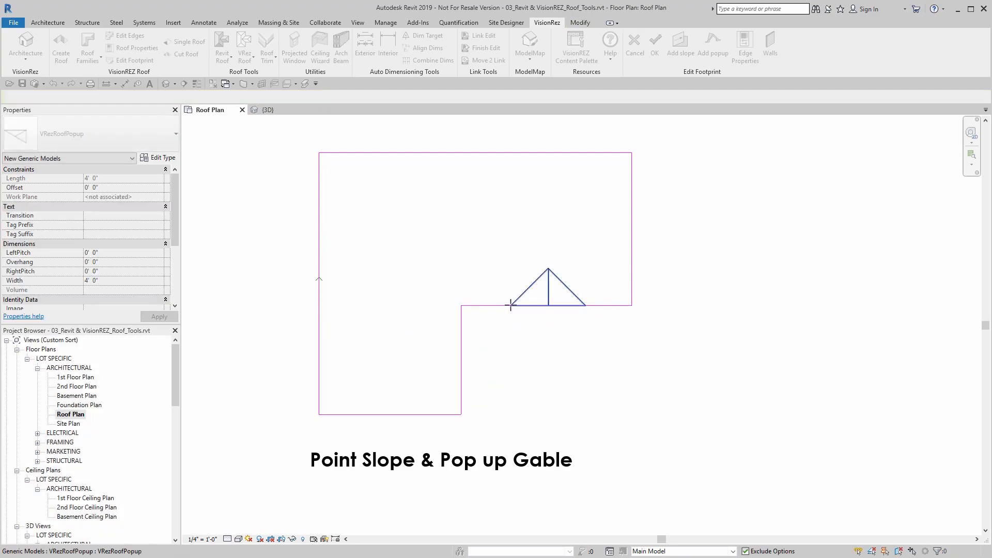
# Step: Add an aligned dimension string below the popup, from the inner vertical edge through the popup's centre to the right edge
pyautogui.moveTo(739, 193); pyautogui.dragTo(690, 214, button='middle')
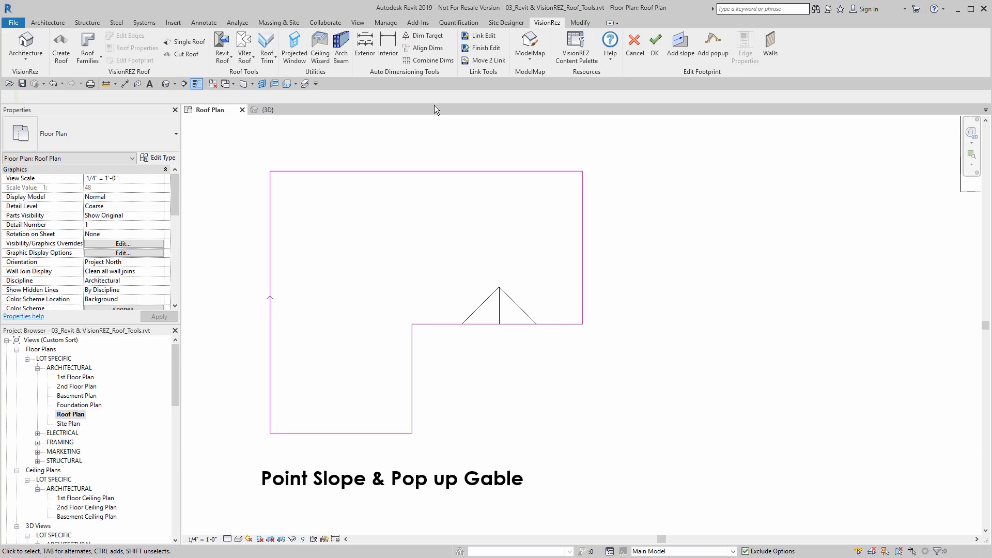
pyautogui.click(125, 84)
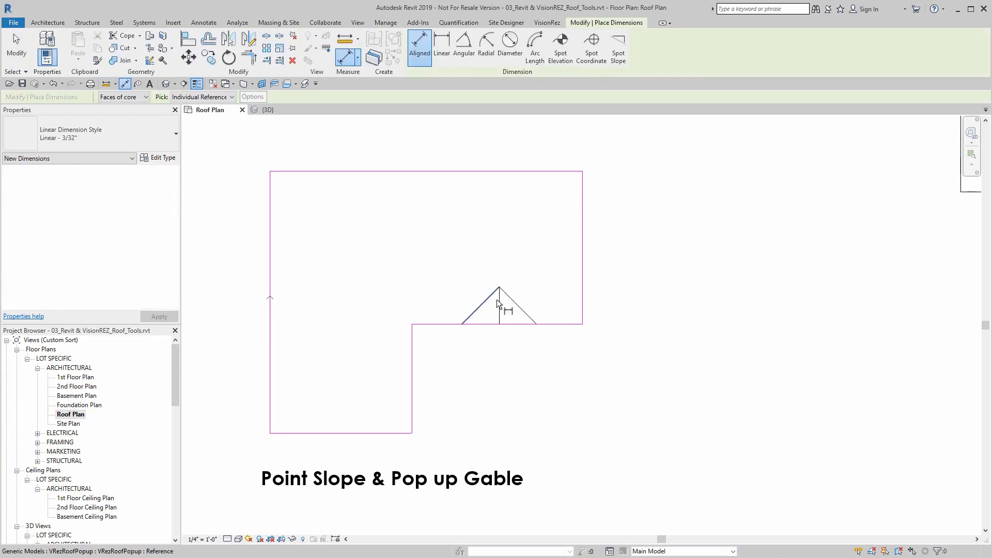
pyautogui.click(413, 345)
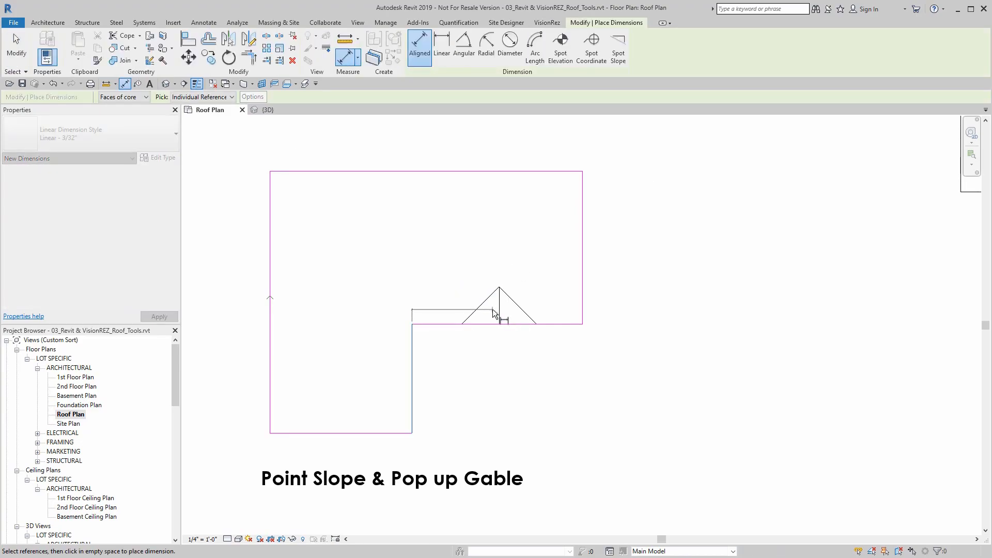
pyautogui.click(497, 312)
pyautogui.click(581, 299)
pyautogui.click(577, 383)
pyautogui.scroll(3, 526, 358)
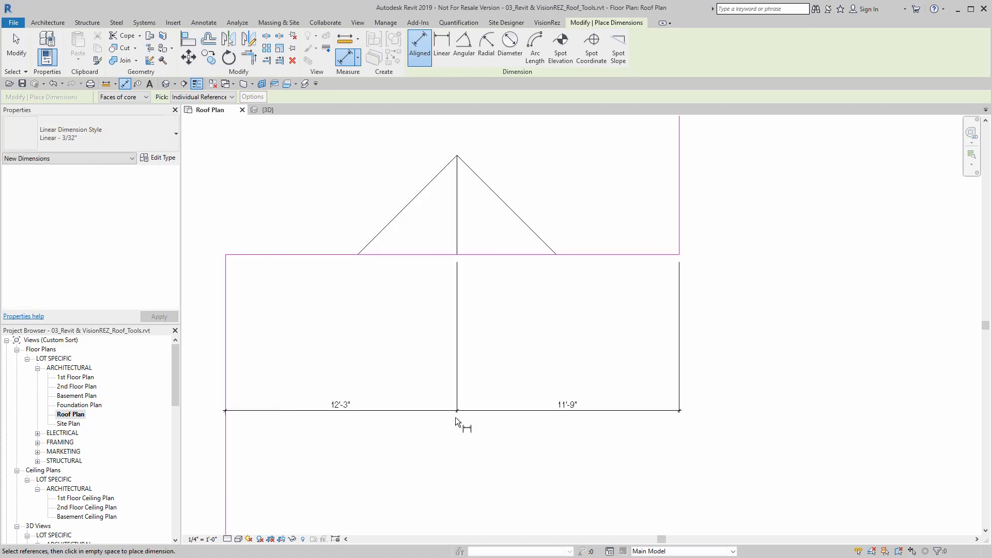
# Step: Center the roof popup between the inner vertical edge and the right edge by making the dimension string's segments equal
pyautogui.rightClick(374, 333)
pyautogui.click(390, 344)
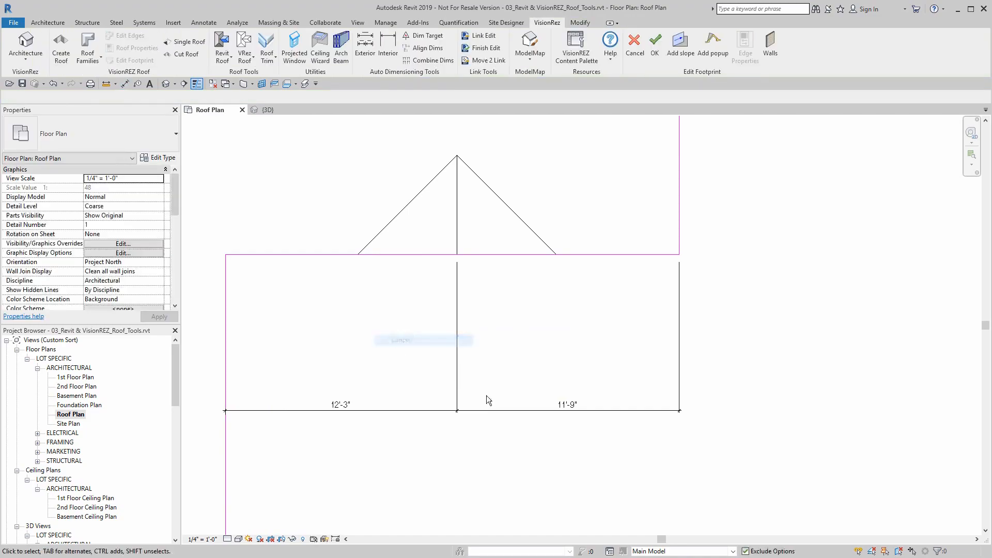
pyautogui.click(472, 412)
pyautogui.click(452, 372)
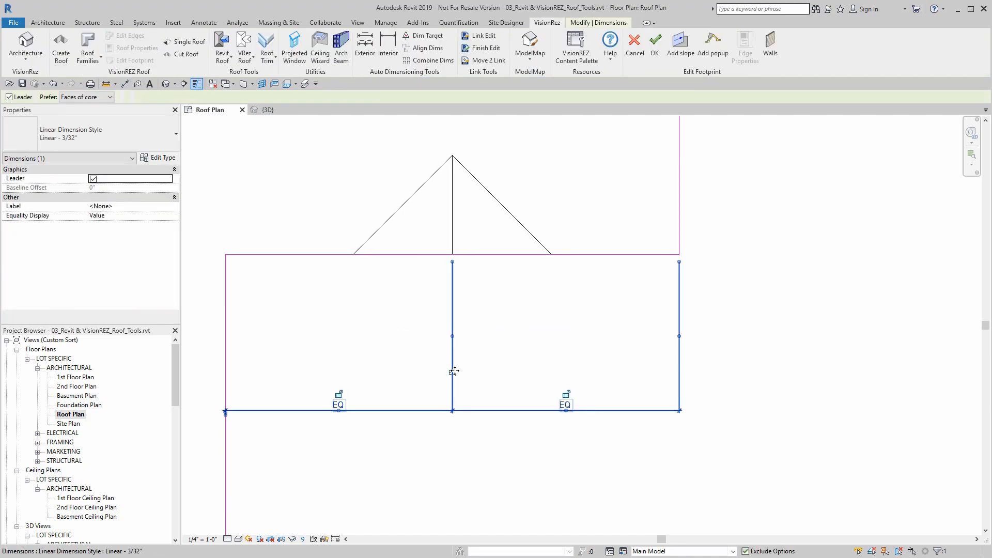
pyautogui.click(371, 354)
pyautogui.rightClick(368, 349)
pyautogui.click(384, 352)
# Step: Delete the equalized dimension string below the popup and remove its EQ constraints from the elements
pyautogui.moveTo(503, 355); pyautogui.dragTo(419, 455)
pyautogui.press('Delete')
pyautogui.scroll(-4, 571, 339)
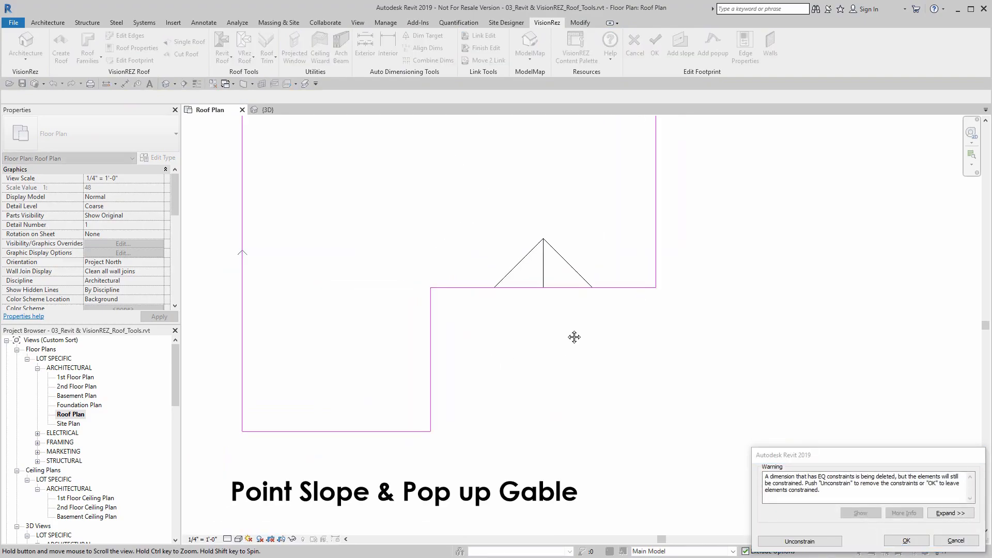
pyautogui.click(785, 540)
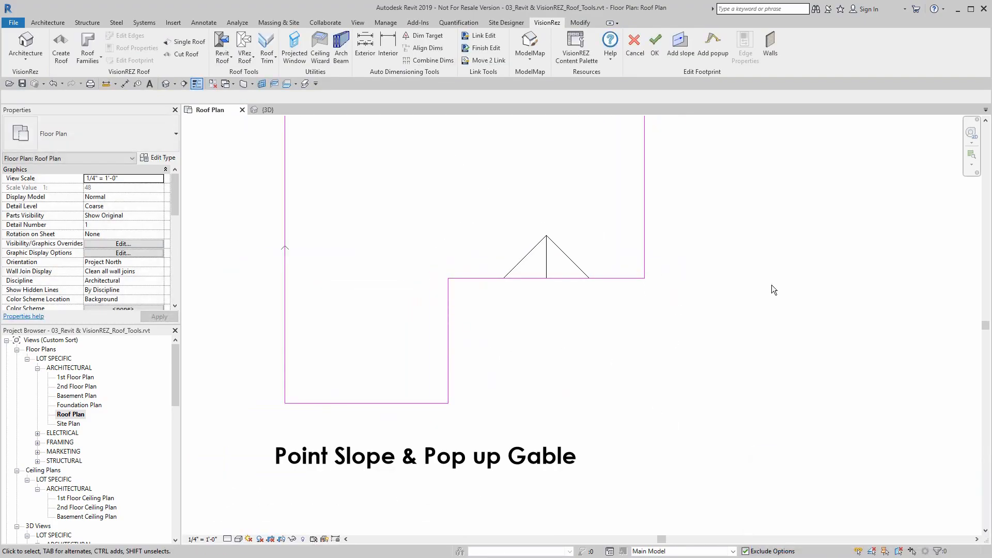
# Step: Finish editing the roof footprint, accepting the centered popup
pyautogui.moveTo(786, 139); pyautogui.dragTo(773, 174, button='middle')
pyautogui.scroll(-1, 750, 194)
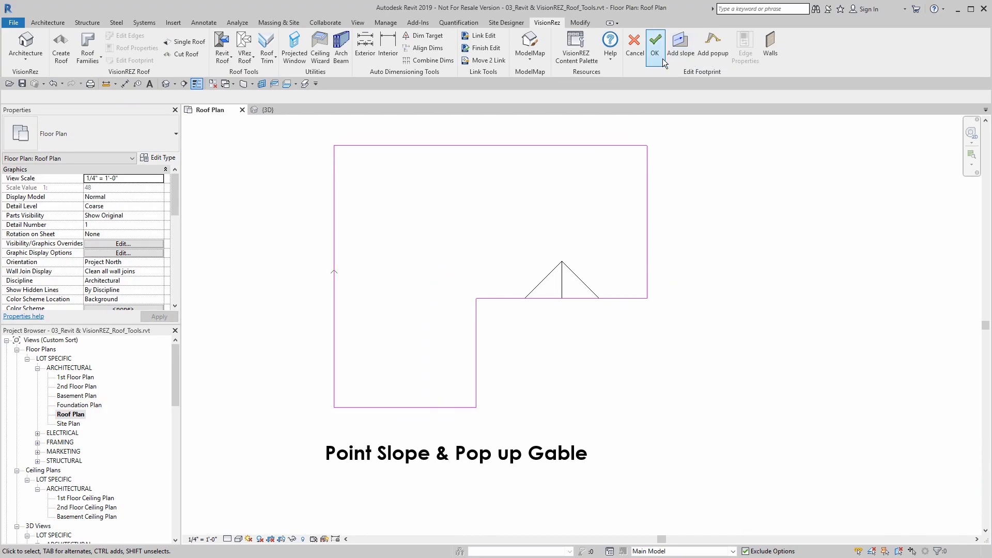
pyautogui.click(655, 47)
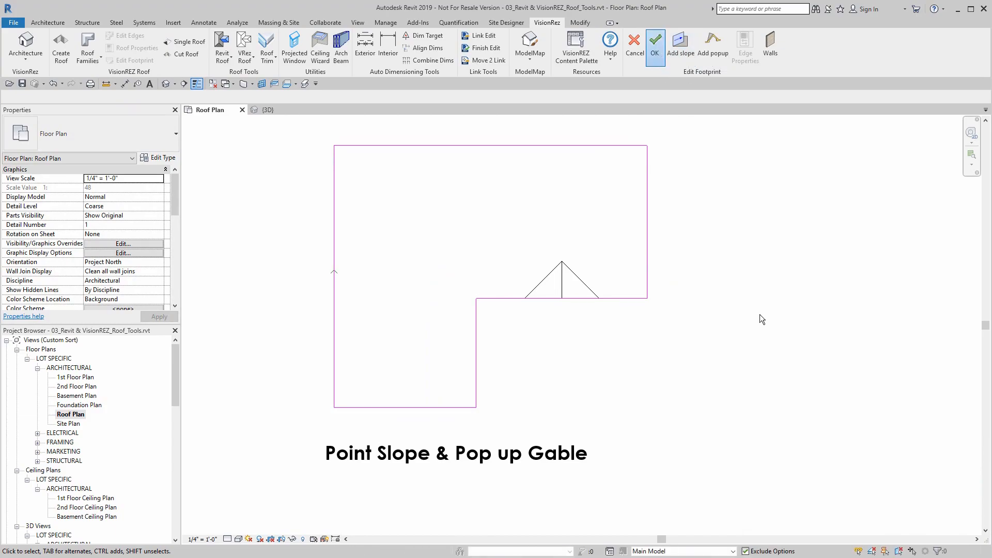